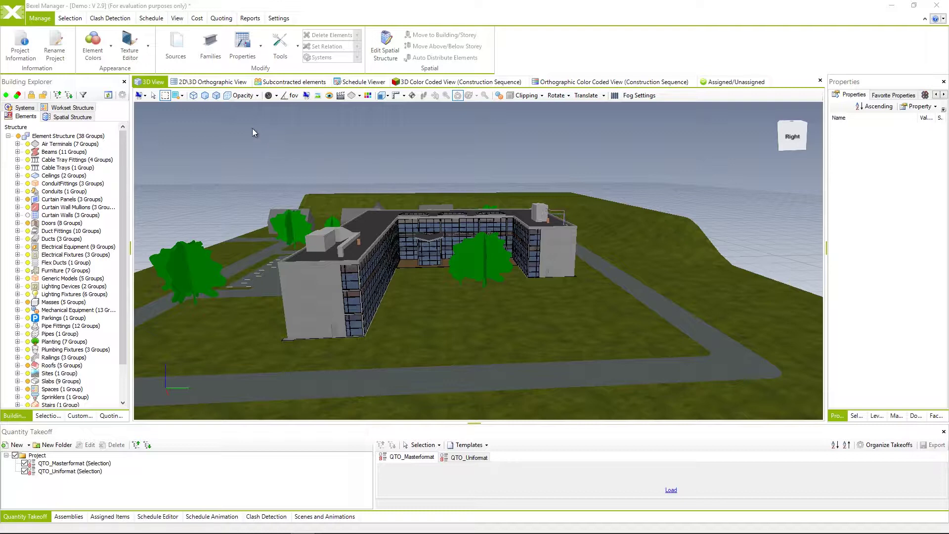
Step: Show the Selection ribbon tab with its element-finding tools
{"action": "left_click", "coordinate": [70, 18]}
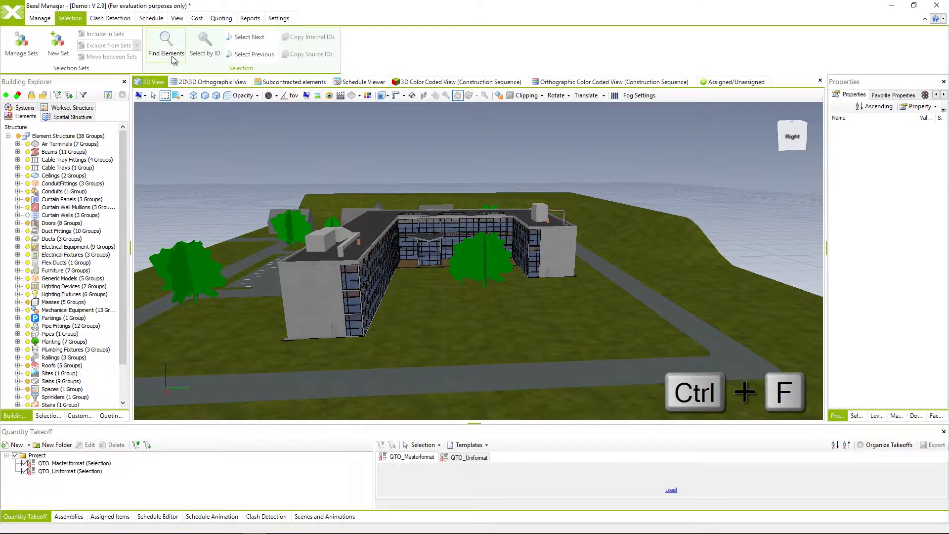
Step: Open Find Elements with Source left at Entire Project, and bring up the Category list
{"action": "left_click", "coordinate": [172, 58]}
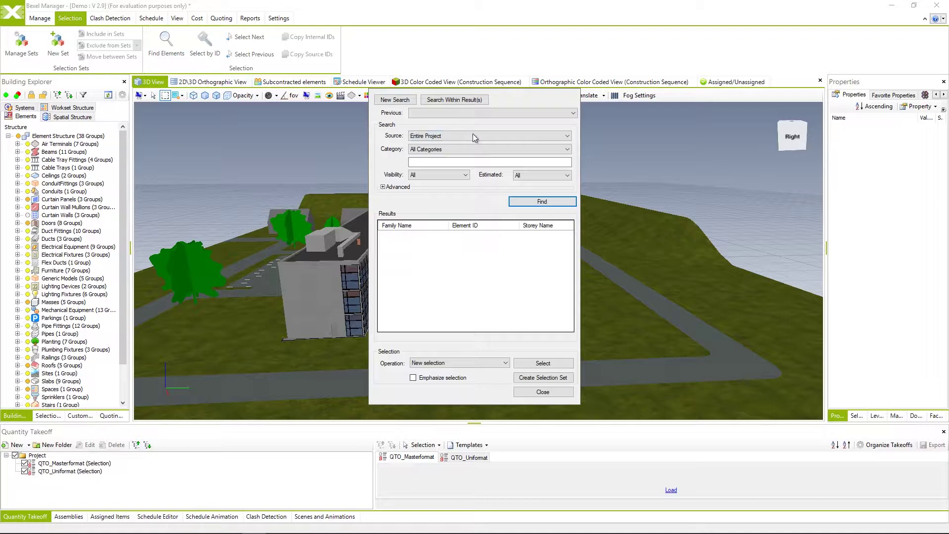
{"action": "left_click", "coordinate": [567, 136]}
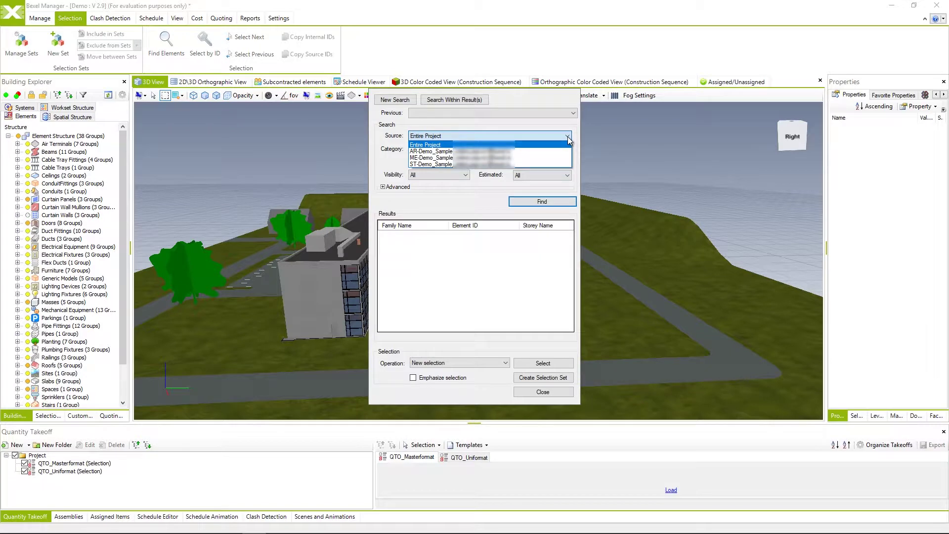
{"action": "left_click", "coordinate": [569, 140]}
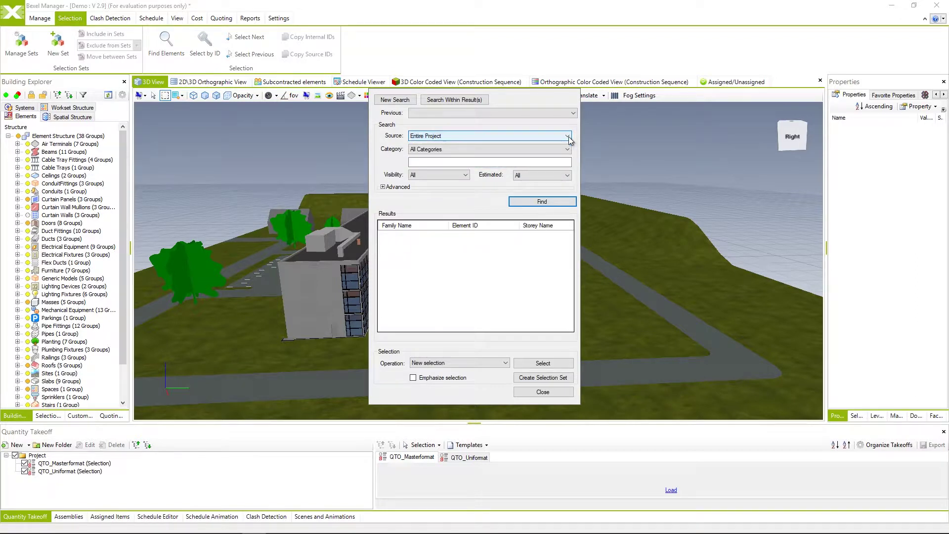
{"action": "left_click", "coordinate": [567, 151]}
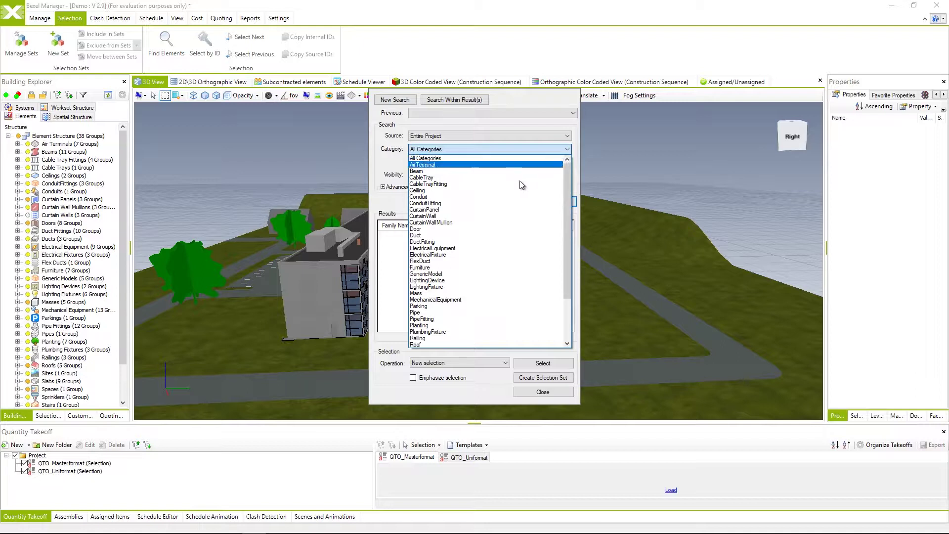
Step: Limit the search to the Door category, keep Visibility at All, and expand Advanced
{"action": "left_click", "coordinate": [437, 229]}
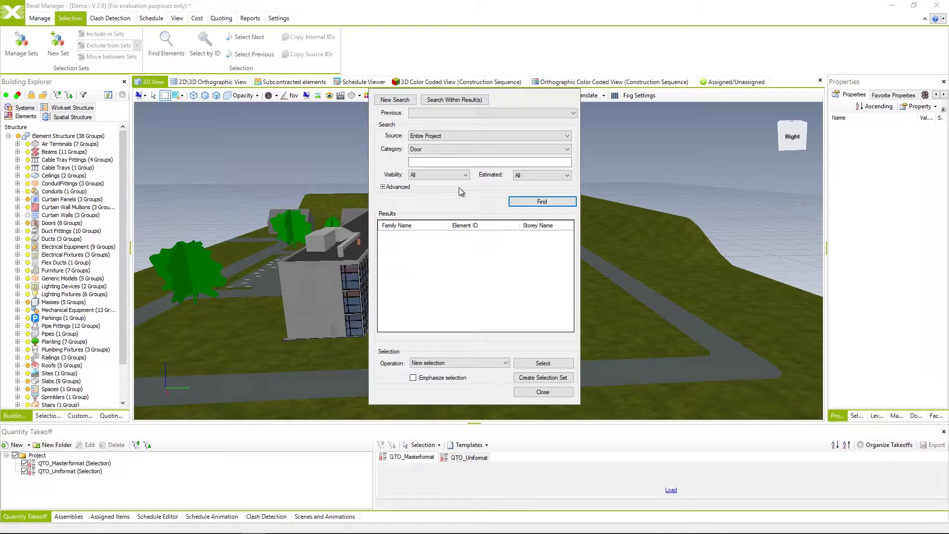
{"action": "left_click", "coordinate": [466, 176]}
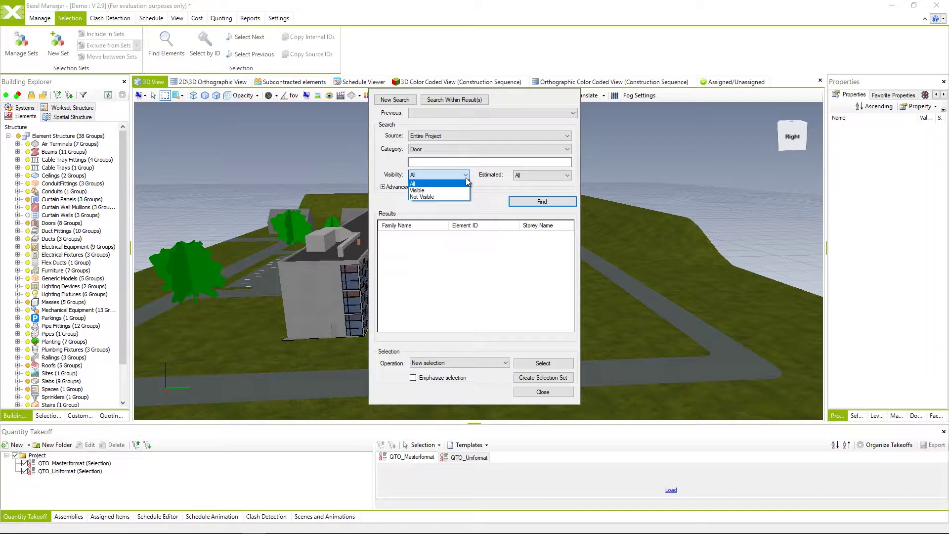
{"action": "left_click", "coordinate": [464, 182]}
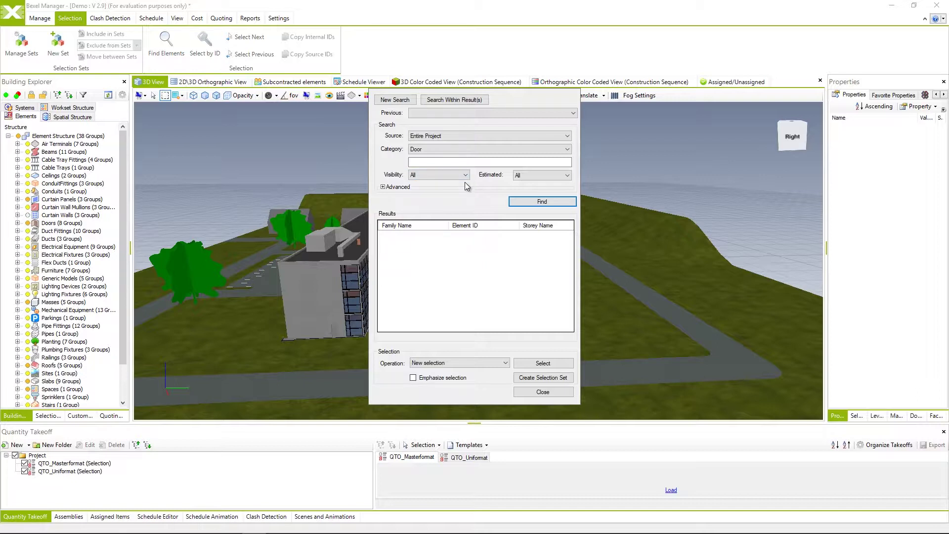
{"action": "left_click", "coordinate": [383, 187]}
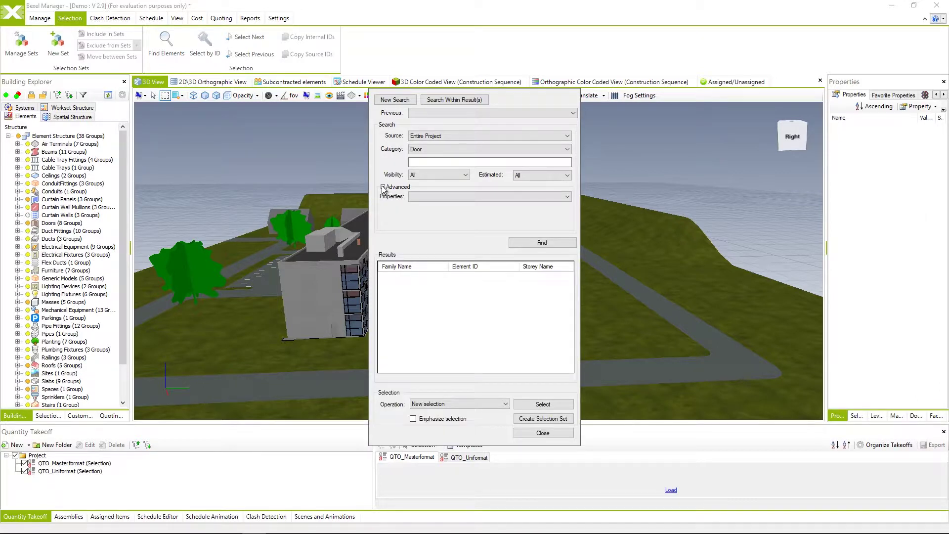
Step: Filter doors on property Width, condition Greater, value 80 in Centimeters [cm]
{"action": "left_click", "coordinate": [571, 197]}
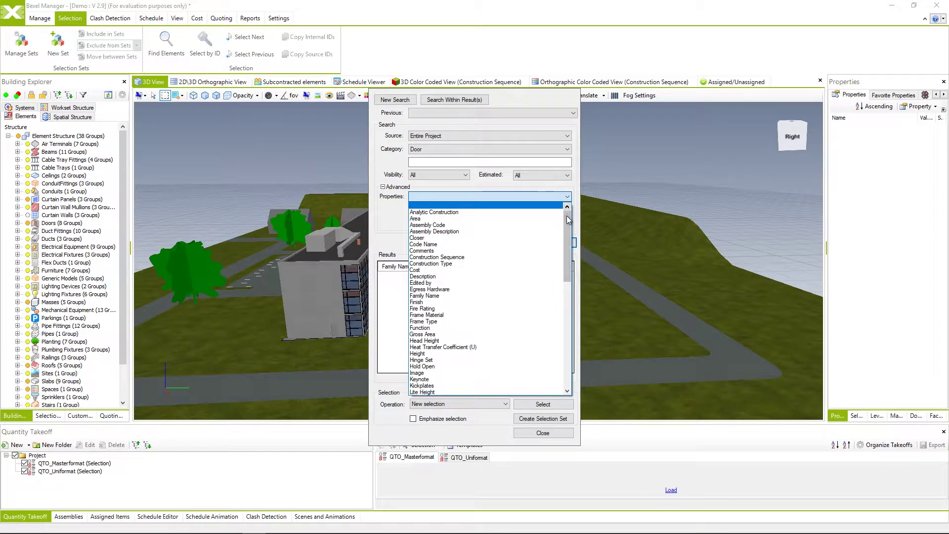
{"action": "left_click_drag", "start_coordinate": [568, 220], "coordinate": [566, 335]}
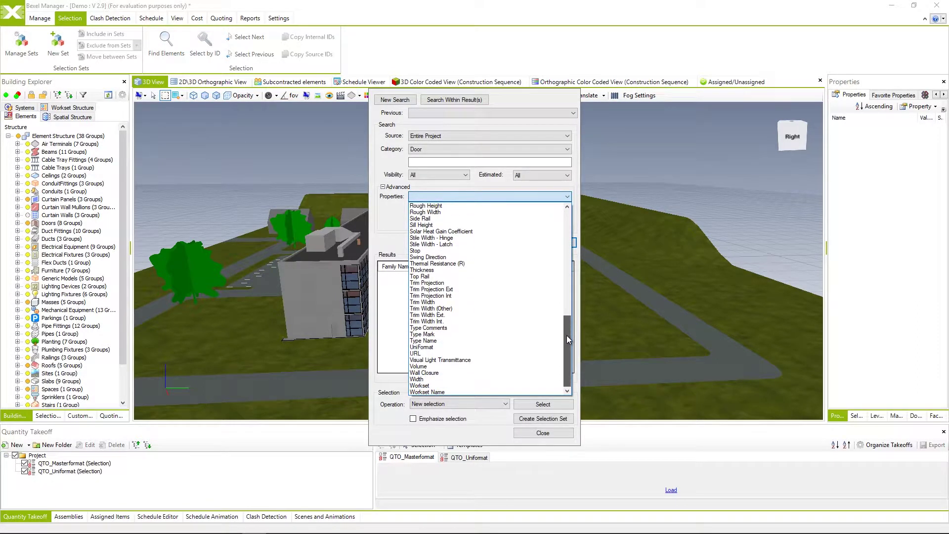
{"action": "left_click", "coordinate": [473, 380]}
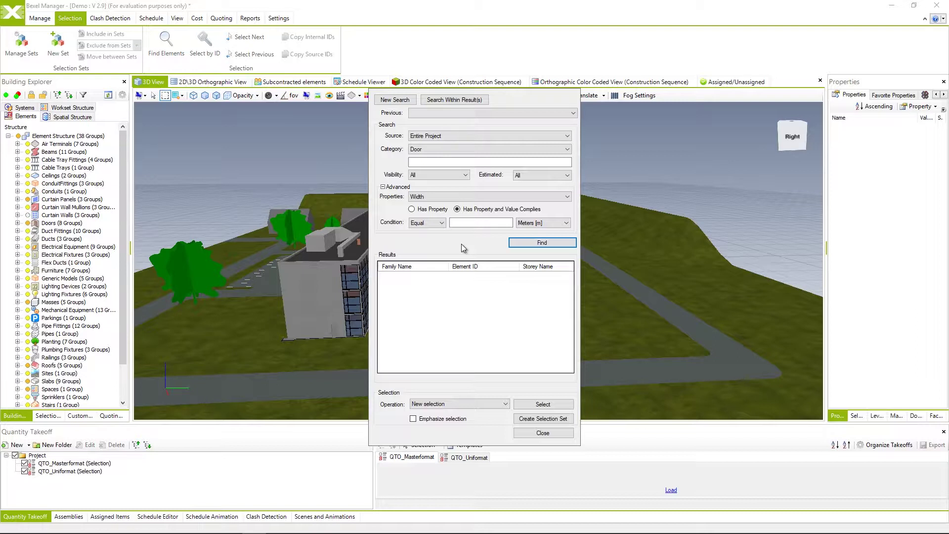
{"action": "left_click", "coordinate": [438, 224]}
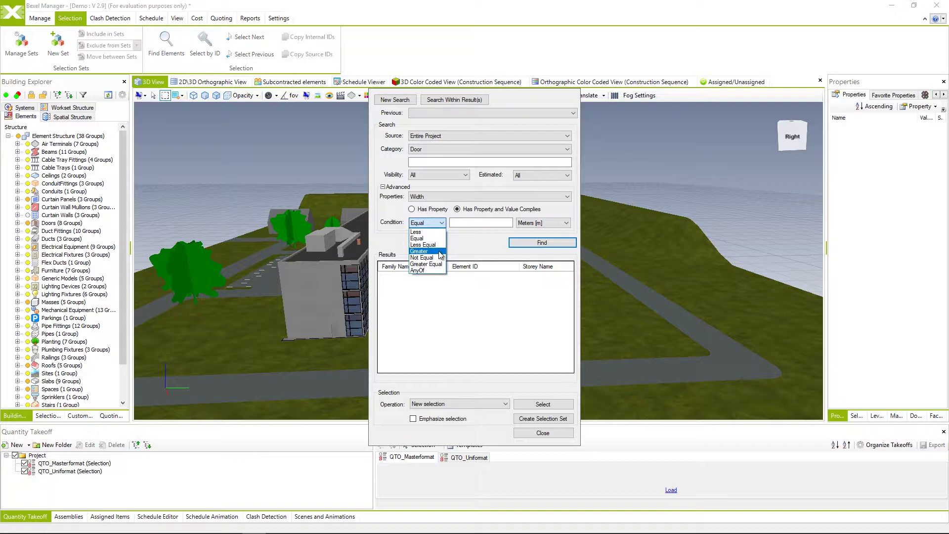
{"action": "left_click", "coordinate": [474, 224]}
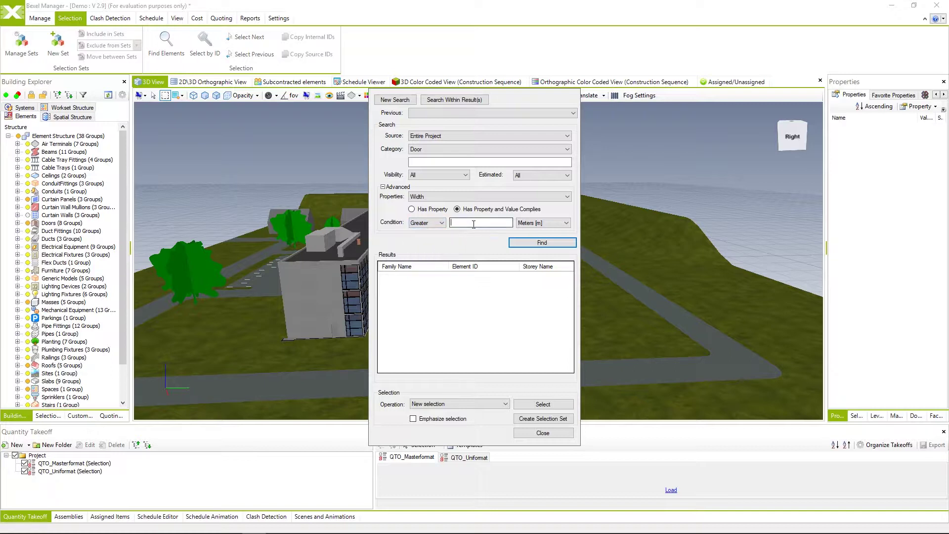
{"action": "type", "text": "80"}
{"action": "left_click", "coordinate": [563, 223]}
{"action": "left_click", "coordinate": [560, 241]}
{"action": "key", "text": "Up"}
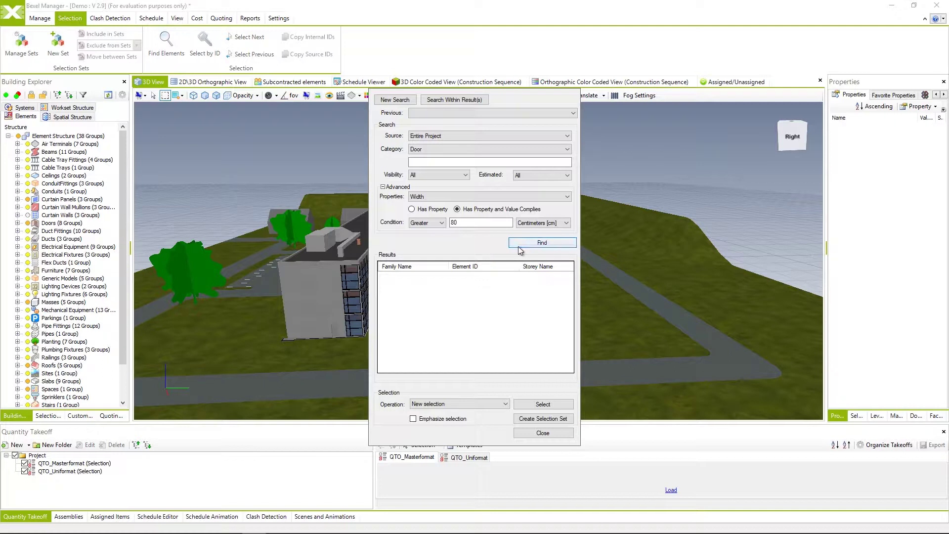
Step: Run the search and select all 95 found doors as a New selection
{"action": "left_click", "coordinate": [519, 244]}
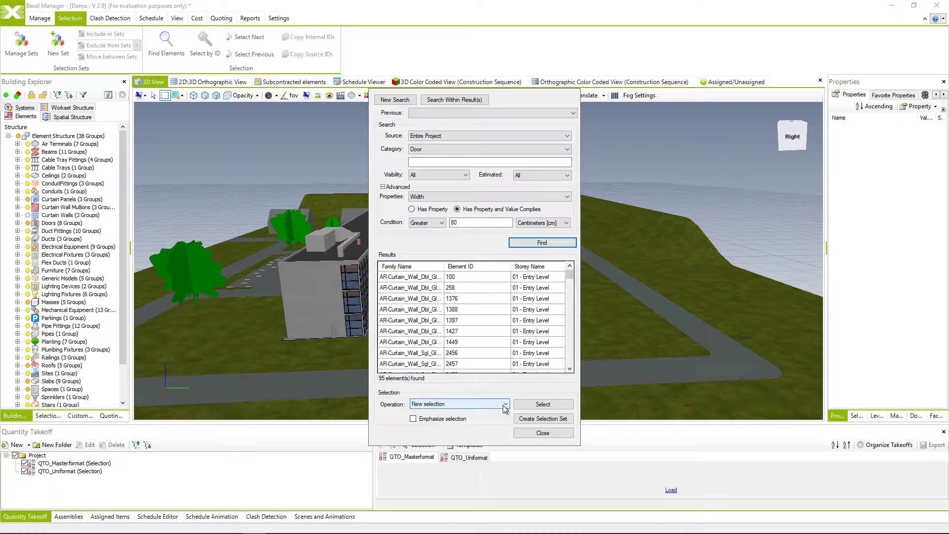
{"action": "left_click", "coordinate": [505, 406]}
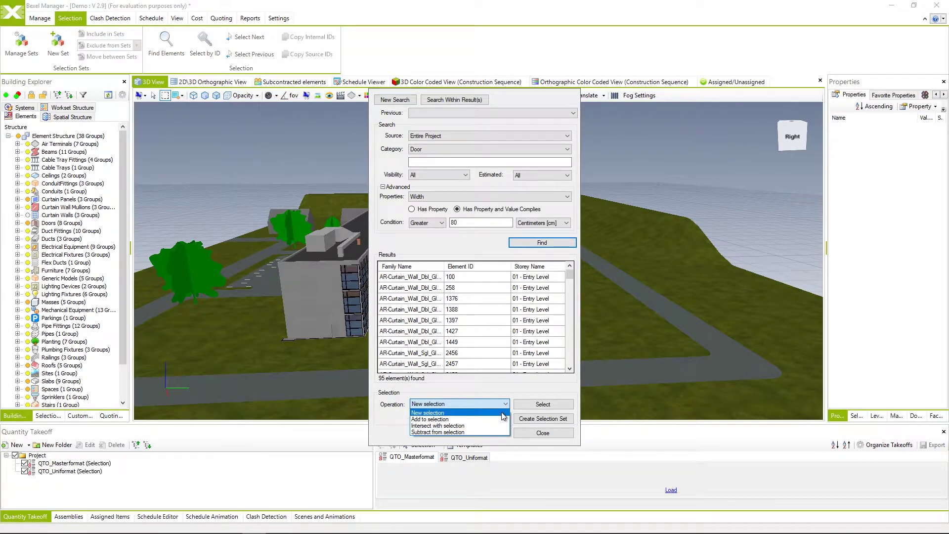
{"action": "left_click", "coordinate": [502, 413]}
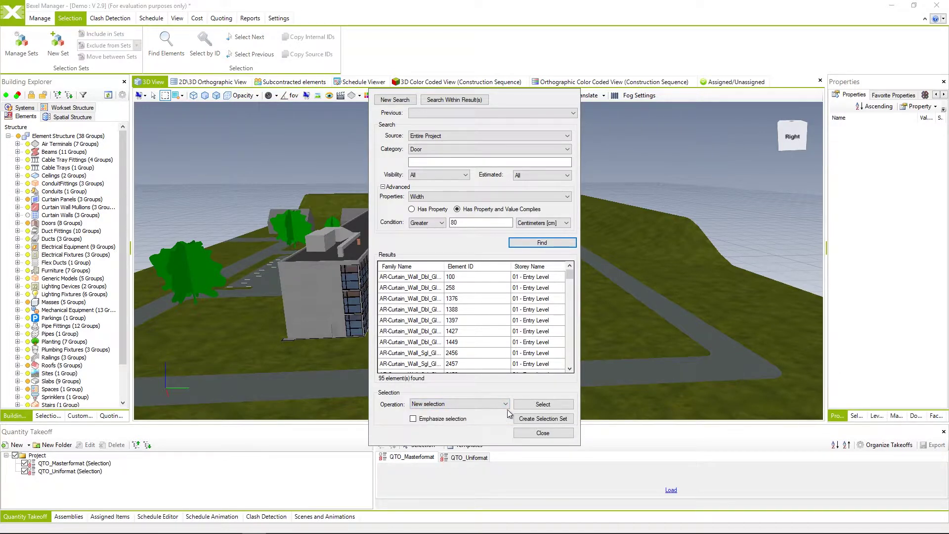
{"action": "left_click", "coordinate": [527, 408]}
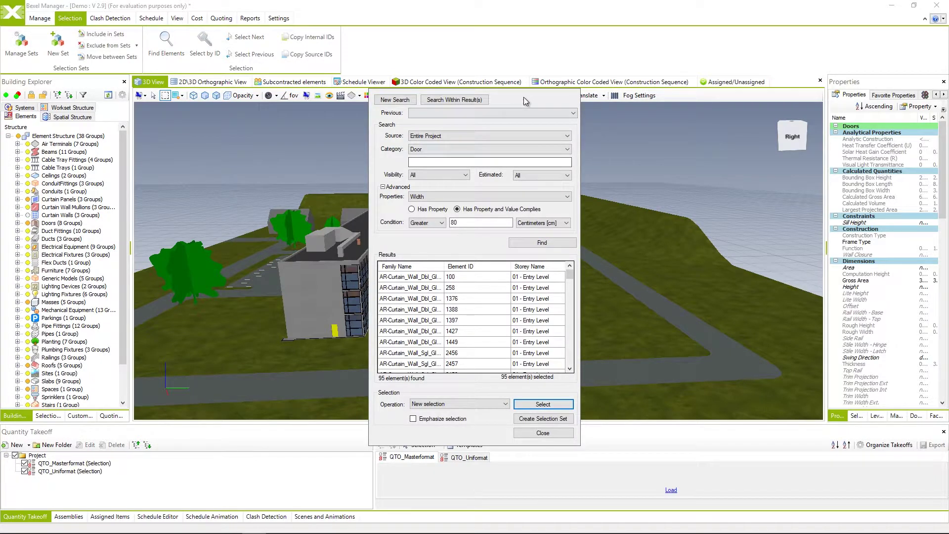
Step: Close Find Elements and isolate the 95 selected doors in the 3D view
{"action": "left_click_drag", "start_coordinate": [540, 104], "coordinate": [771, 117]}
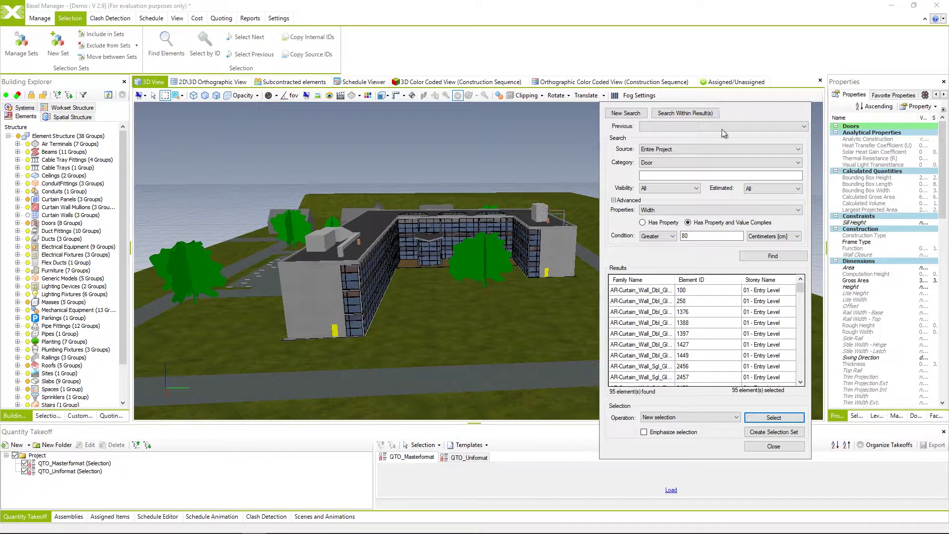
{"action": "left_click", "coordinate": [773, 445]}
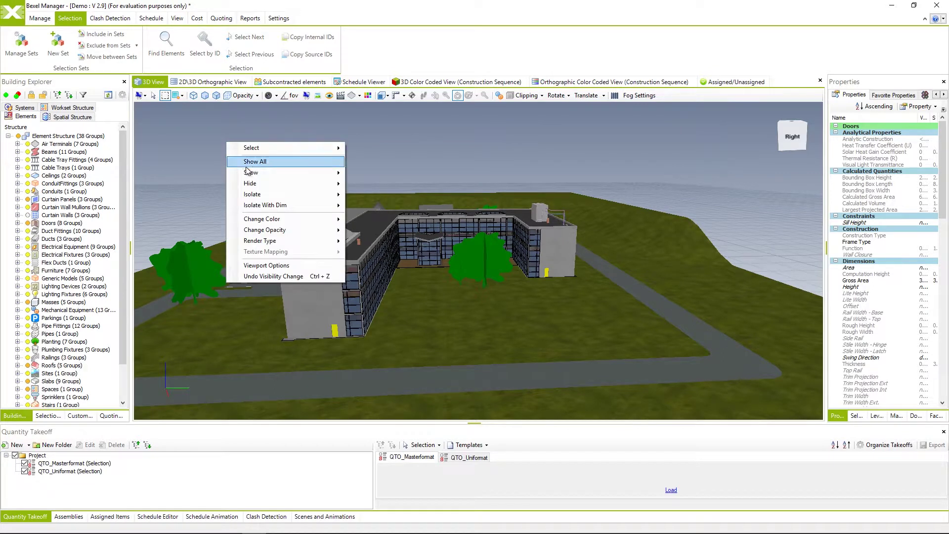
{"action": "mouse_move", "coordinate": [252, 194]}
{"action": "left_click", "coordinate": [381, 196]}
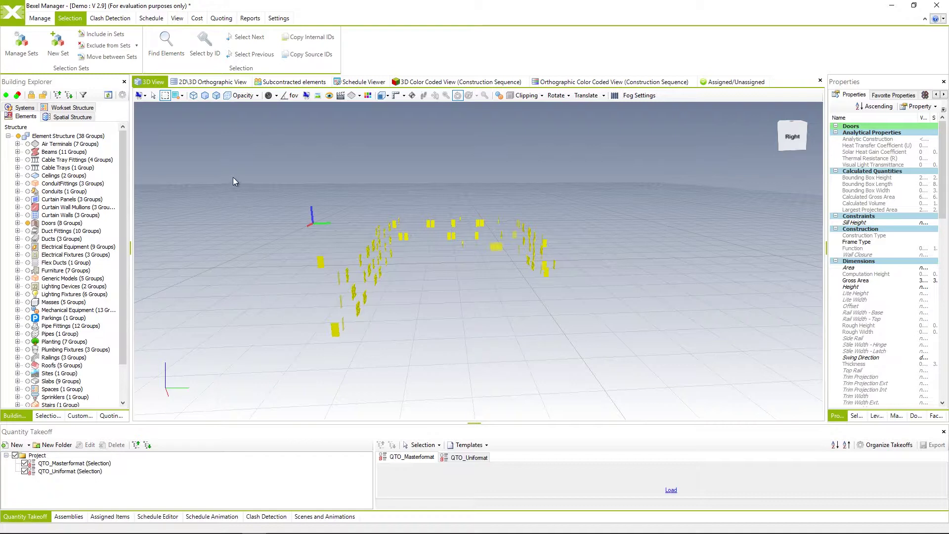
Step: Reload the previous Door AND (Width > 80 cm) search in Find Elements
{"action": "left_click", "coordinate": [172, 42]}
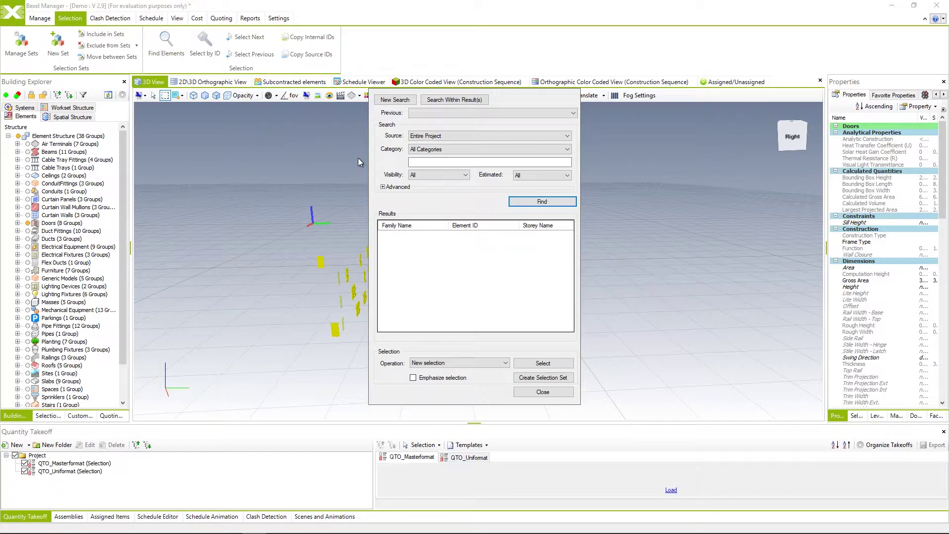
{"action": "left_click", "coordinate": [574, 113]}
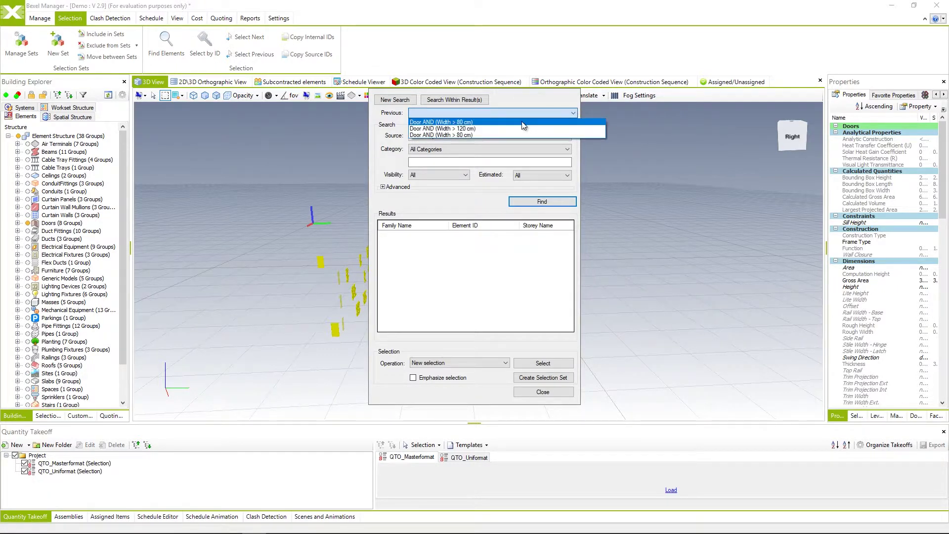
{"action": "left_click", "coordinate": [522, 123]}
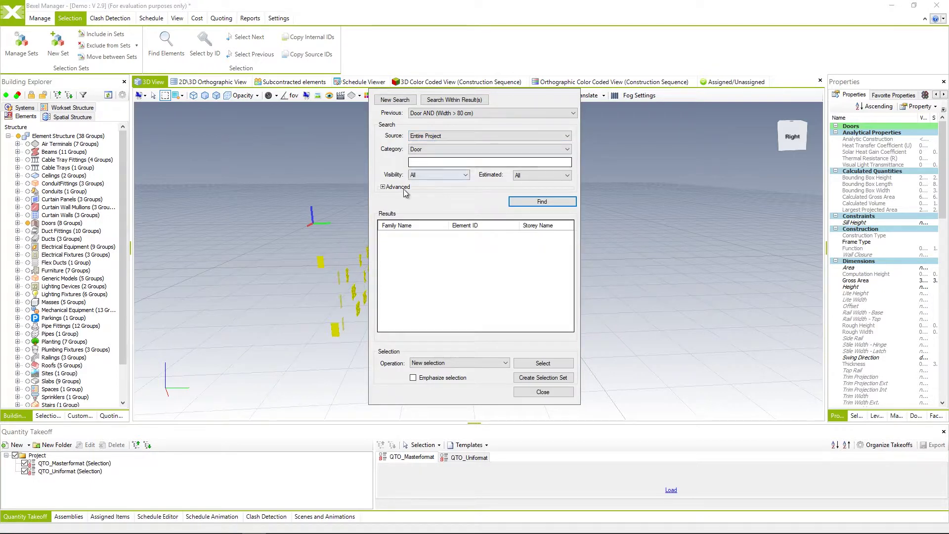
Step: Change the width threshold to 120 cm and find the 10 matching doors
{"action": "left_click", "coordinate": [383, 187]}
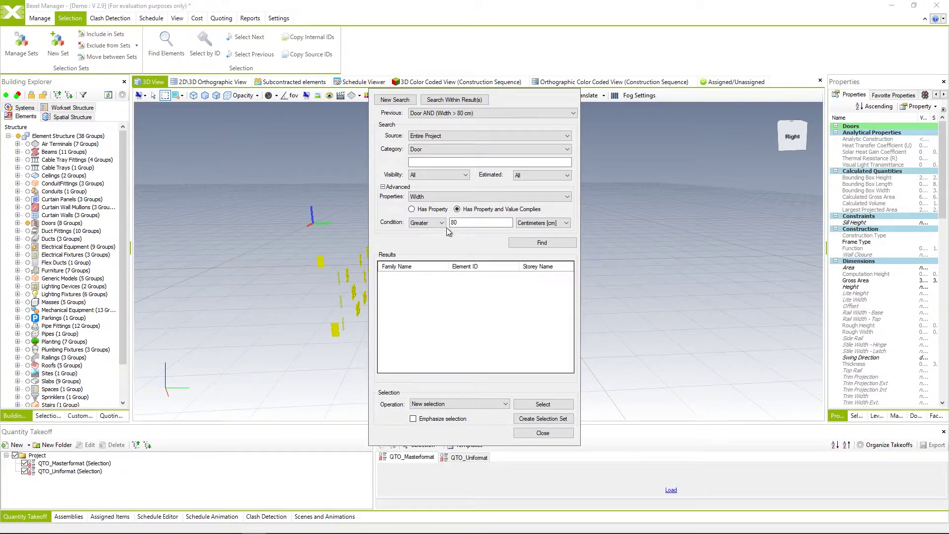
{"action": "left_click", "coordinate": [466, 221]}
{"action": "double_click", "coordinate": [467, 222]}
{"action": "type", "text": "120"}
{"action": "left_click", "coordinate": [522, 244]}
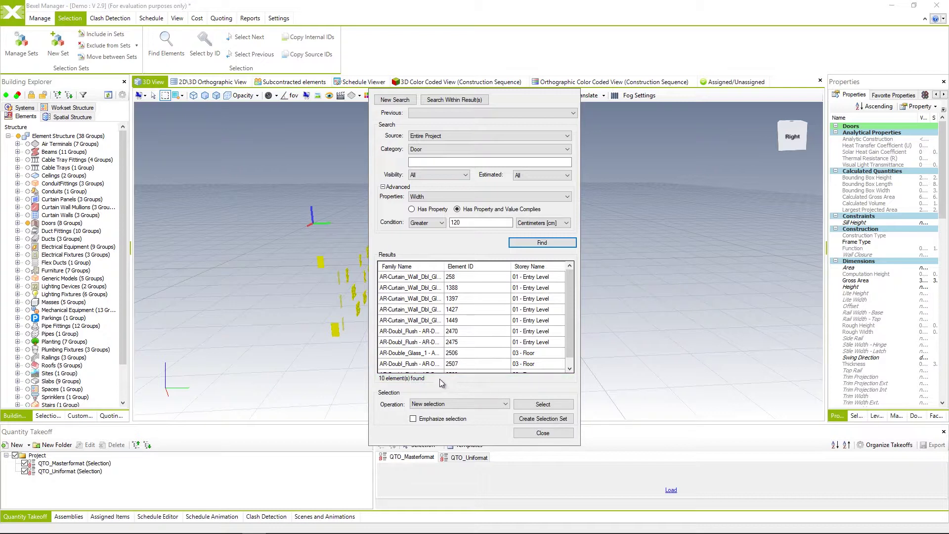
Step: Subtract the 10 widest doors from the selection, leaving 85 doors selected
{"action": "left_click", "coordinate": [506, 405]}
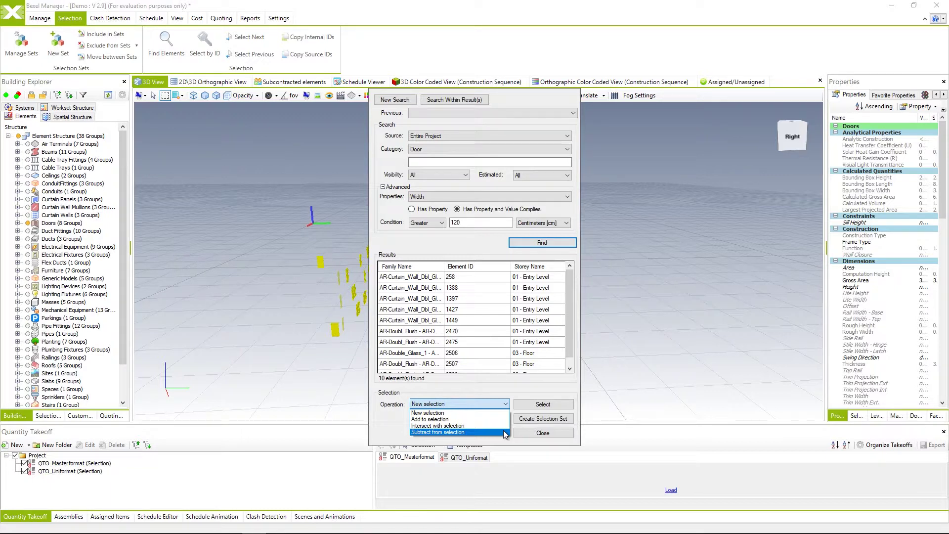
{"action": "left_click", "coordinate": [503, 432]}
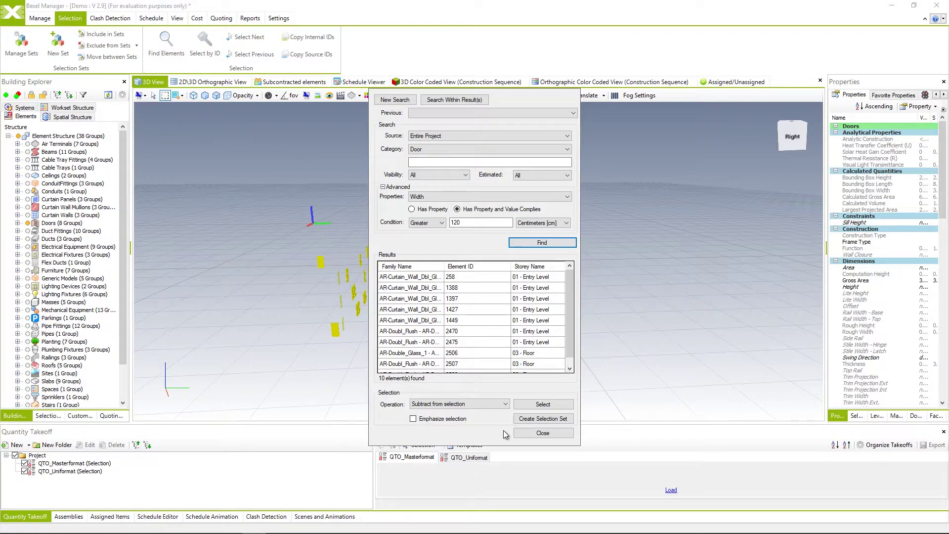
{"action": "left_click", "coordinate": [517, 406]}
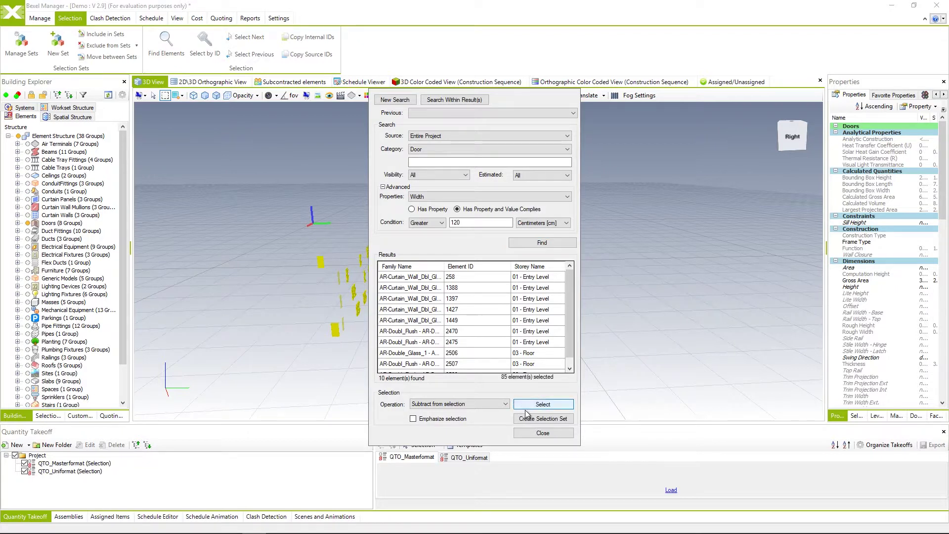
{"action": "left_click_drag", "start_coordinate": [517, 97], "coordinate": [759, 100]}
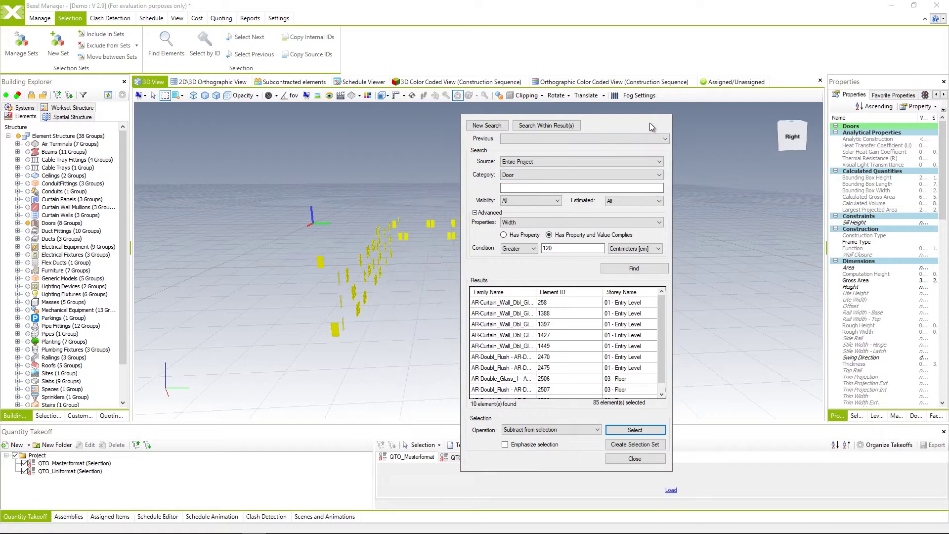